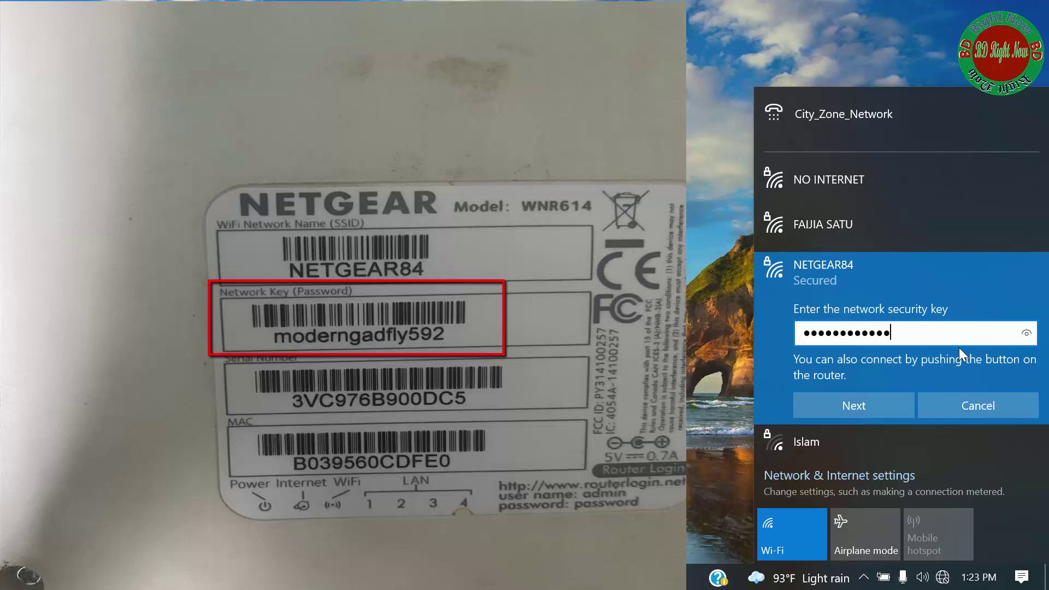
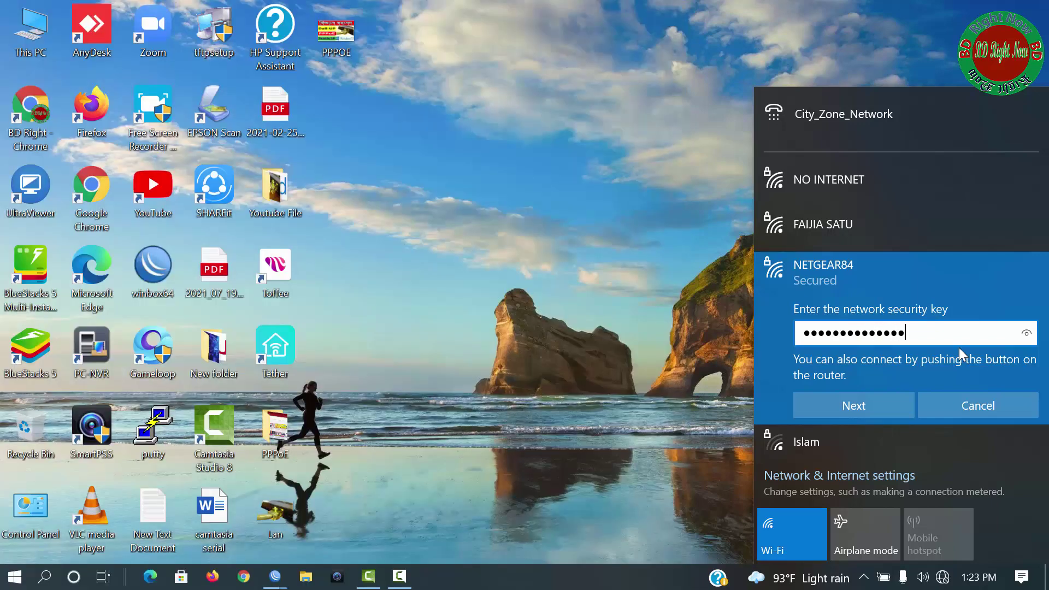
Step: Enter the NETGEAR84 Wi-Fi security key and connect to the network
key("Return")
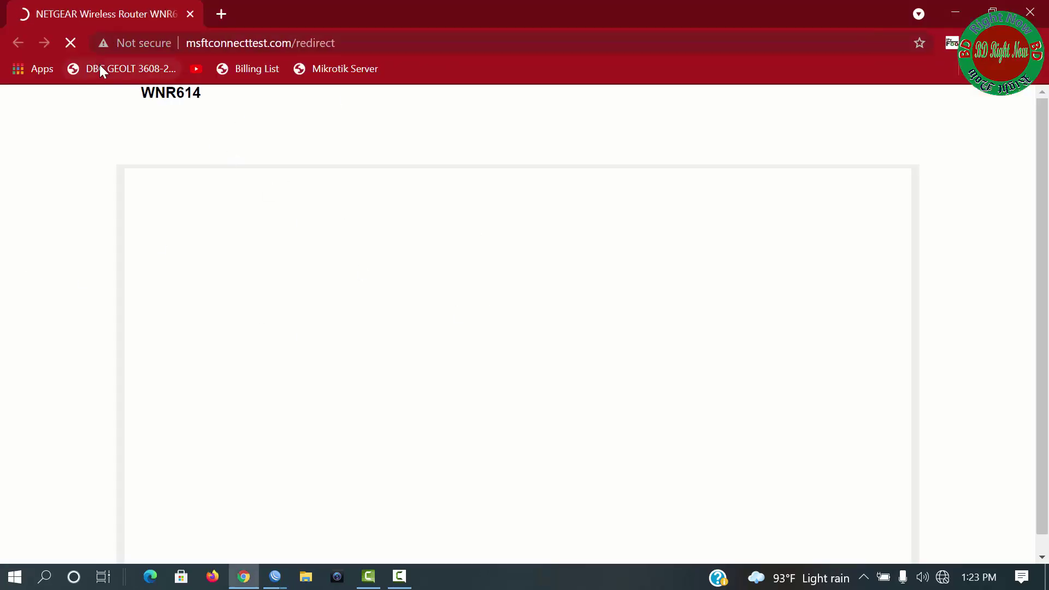
Step: Load the router page at 192.168.1.1 in a new tab and close the old redirect tab
left_click(220, 15)
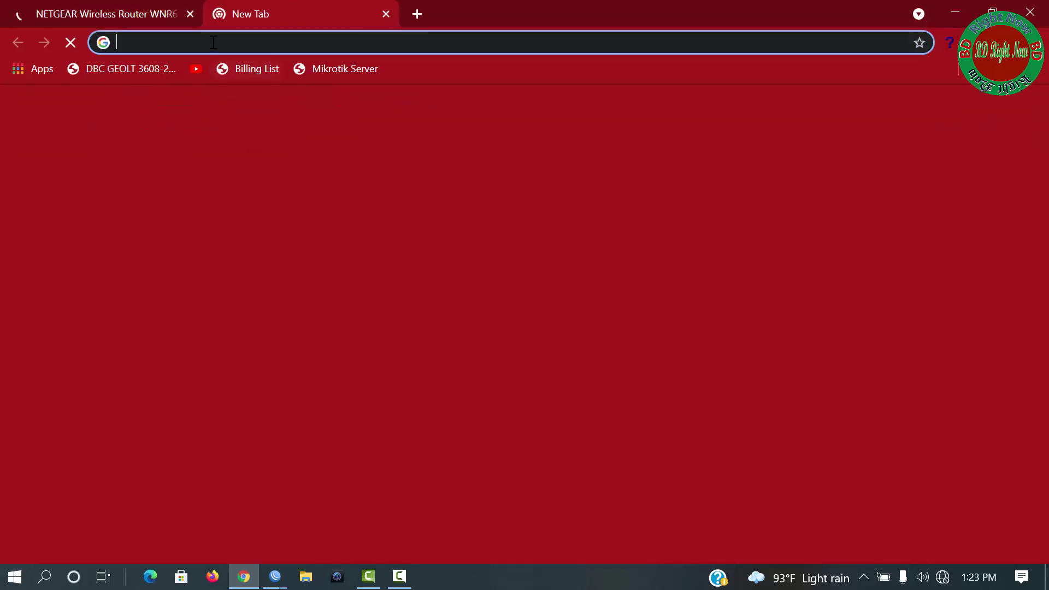
type("192")
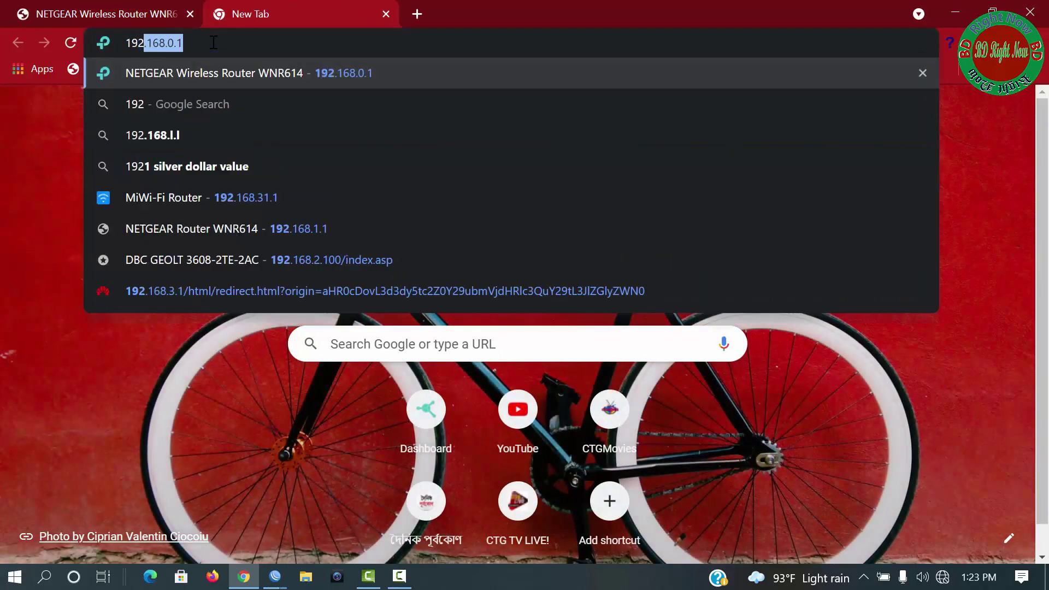
type(".168.0.1")
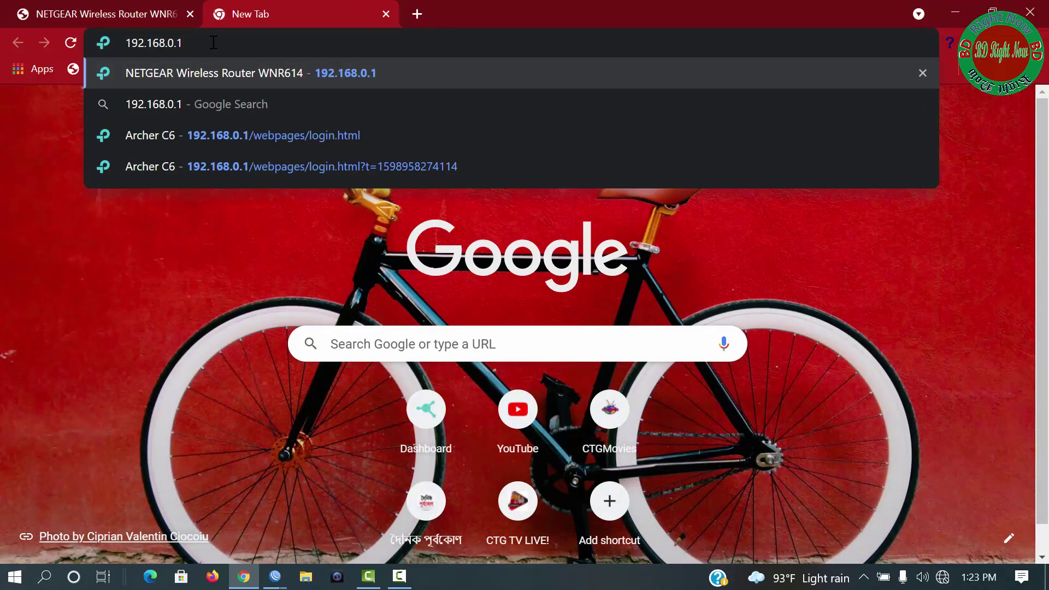
key("Left")
key("Left")
key("BackSpace")
type("1")
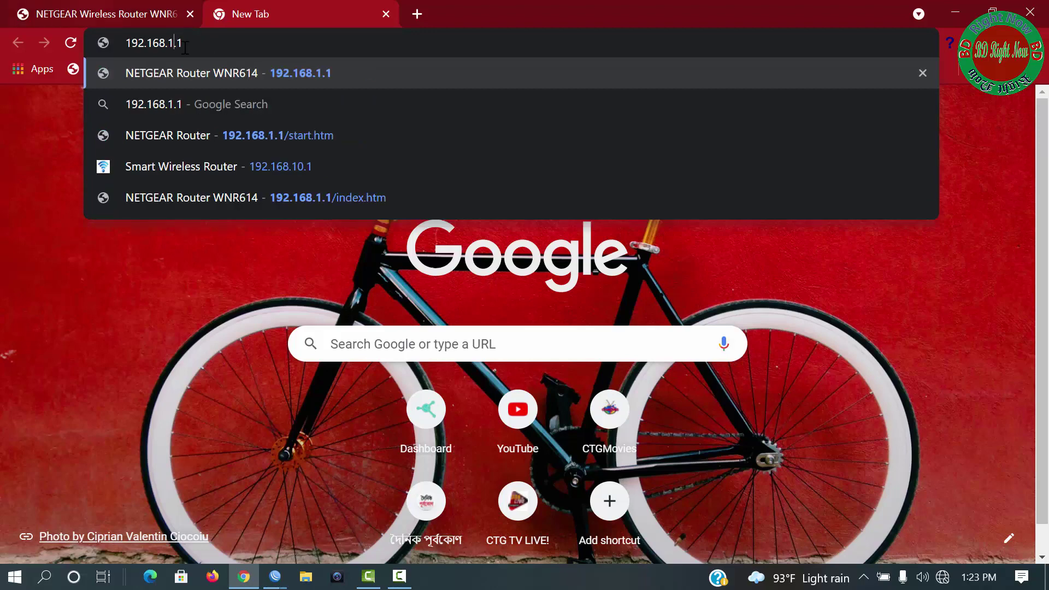
key("Return")
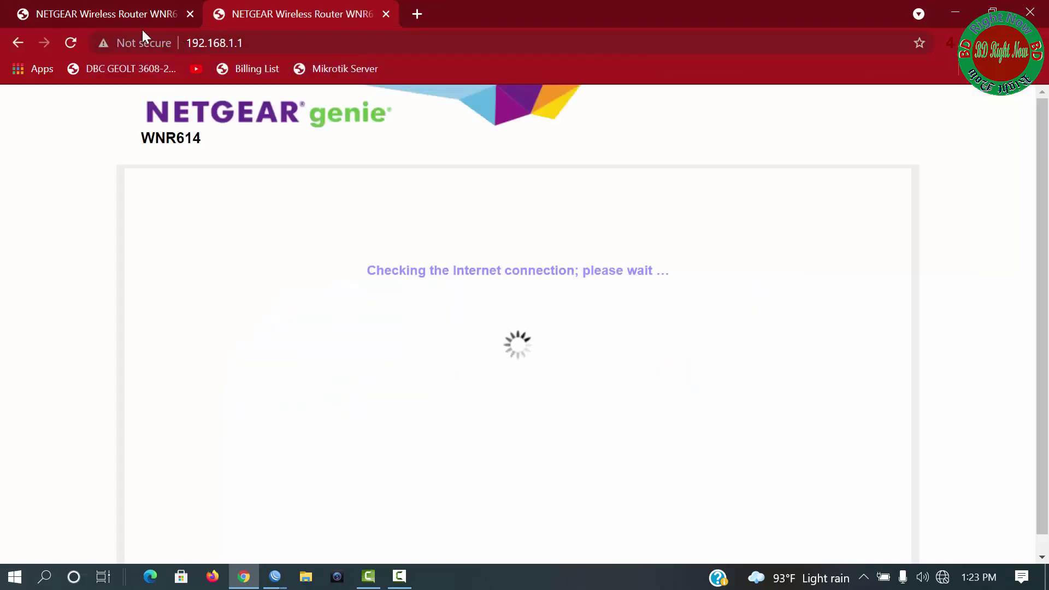
left_click(190, 14)
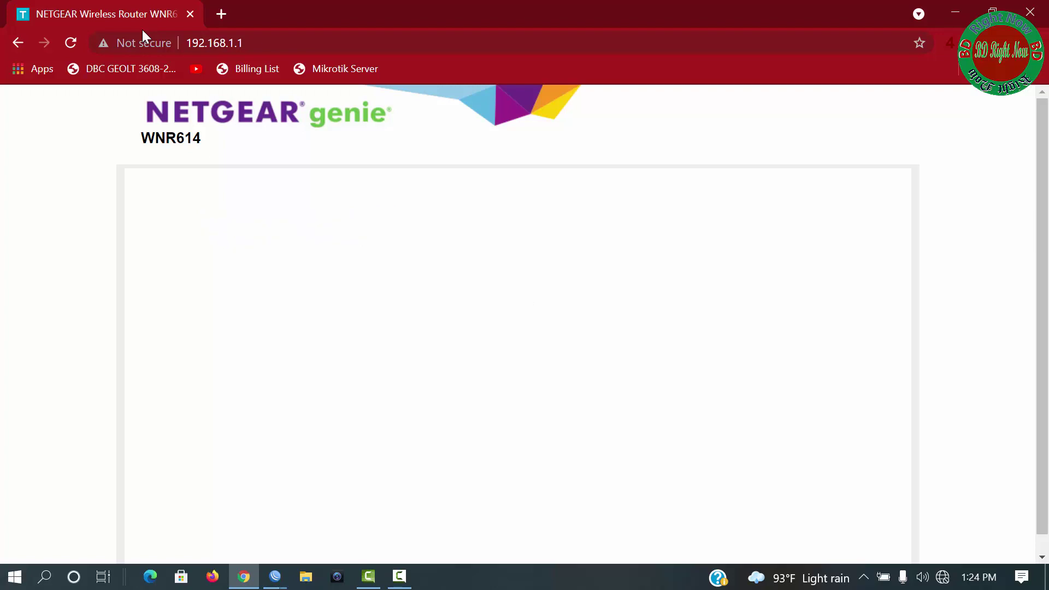
Step: Enter the ISP's PPPoE user name and password and submit the login details
key("Tab")
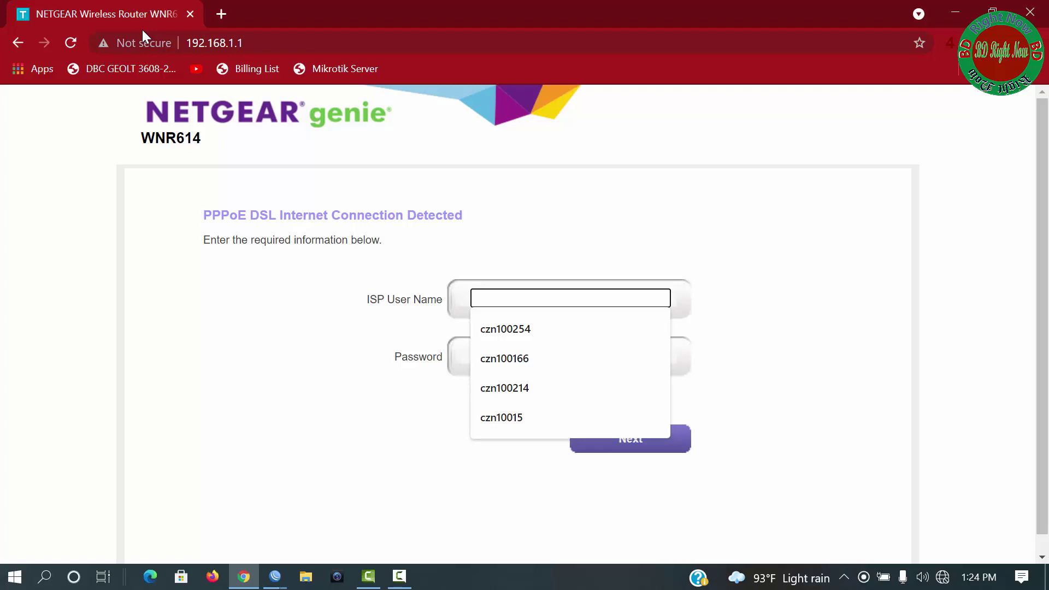
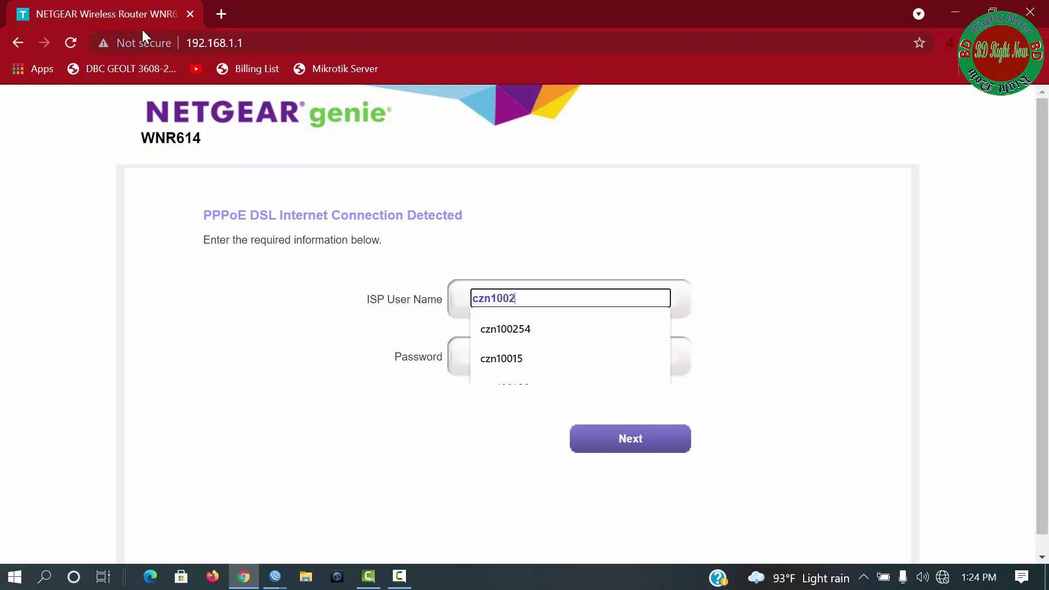
key("Tab")
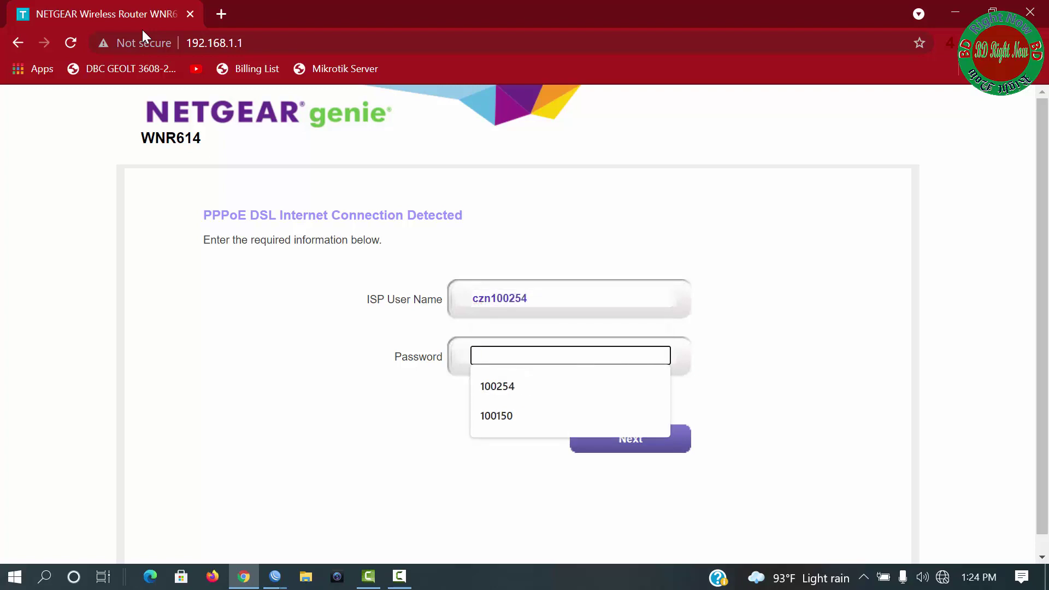
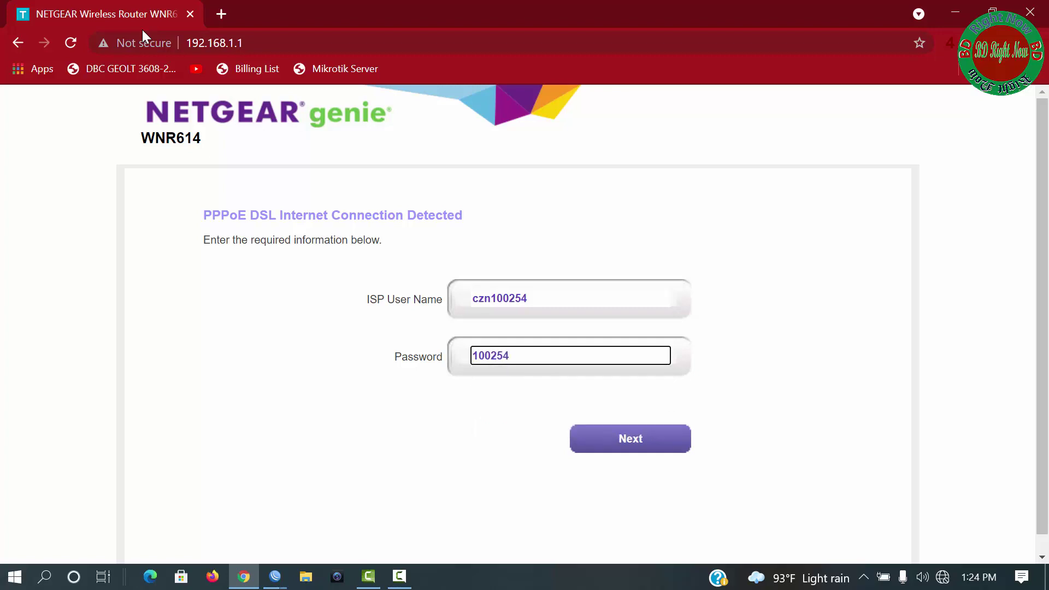
key("Tab")
key("Return")
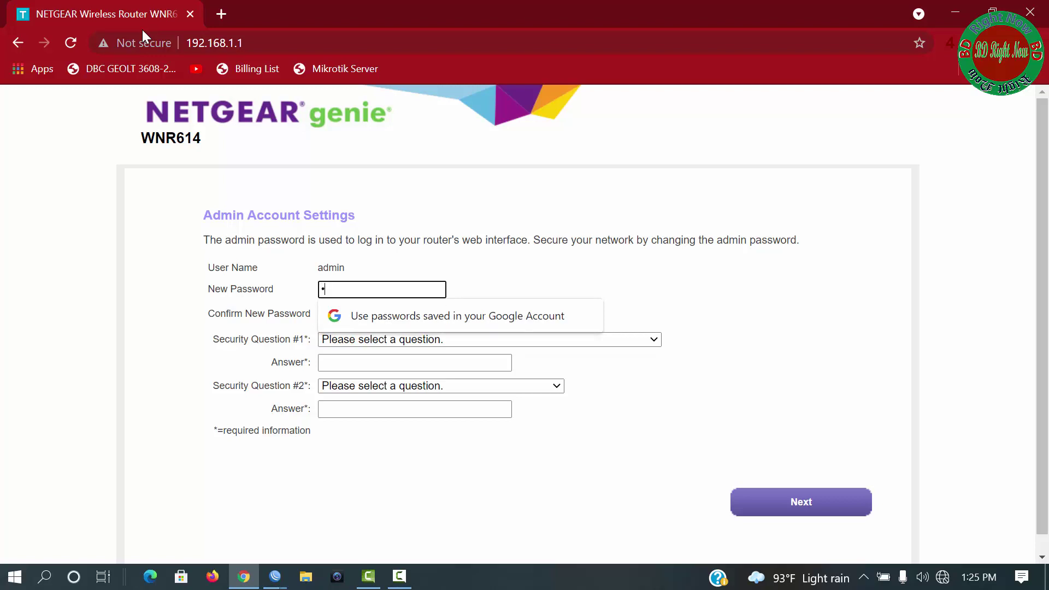
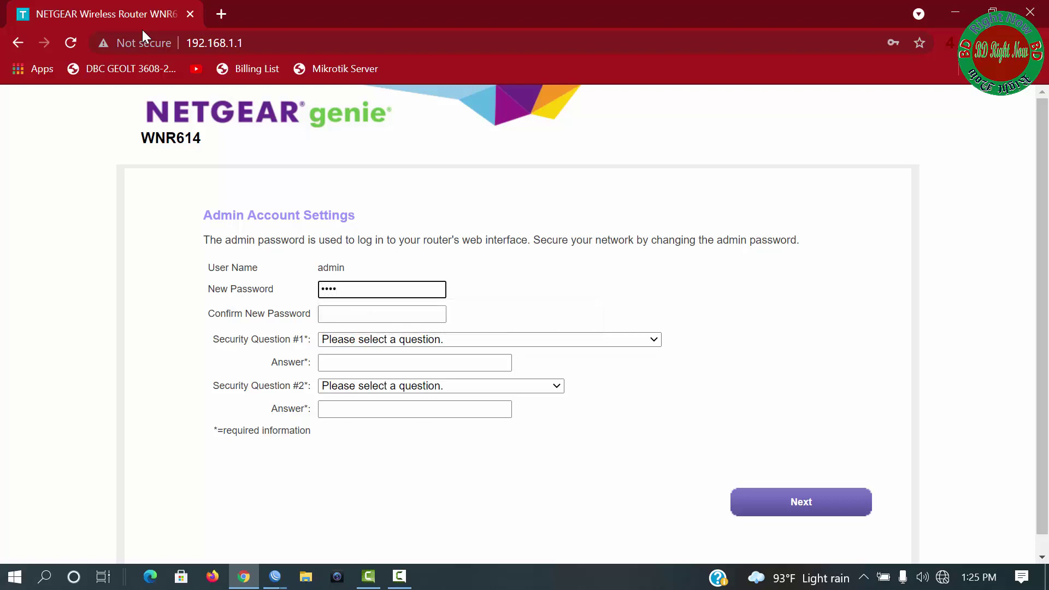
Step: Type the new admin password into the New Password field
type("••••••")
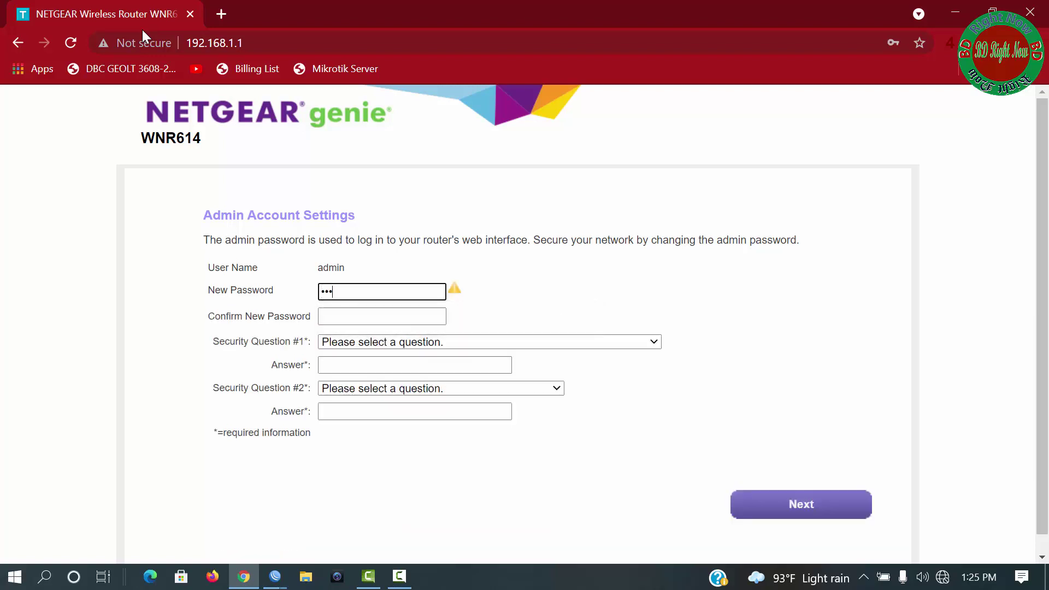
type("••")
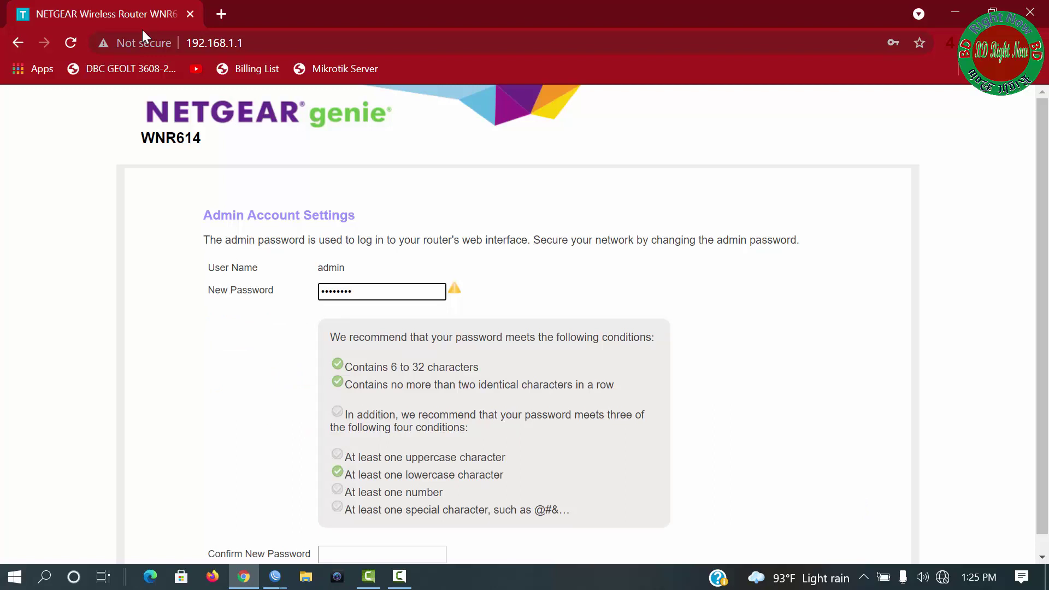
key("ctrl+a")
type("•••••••")
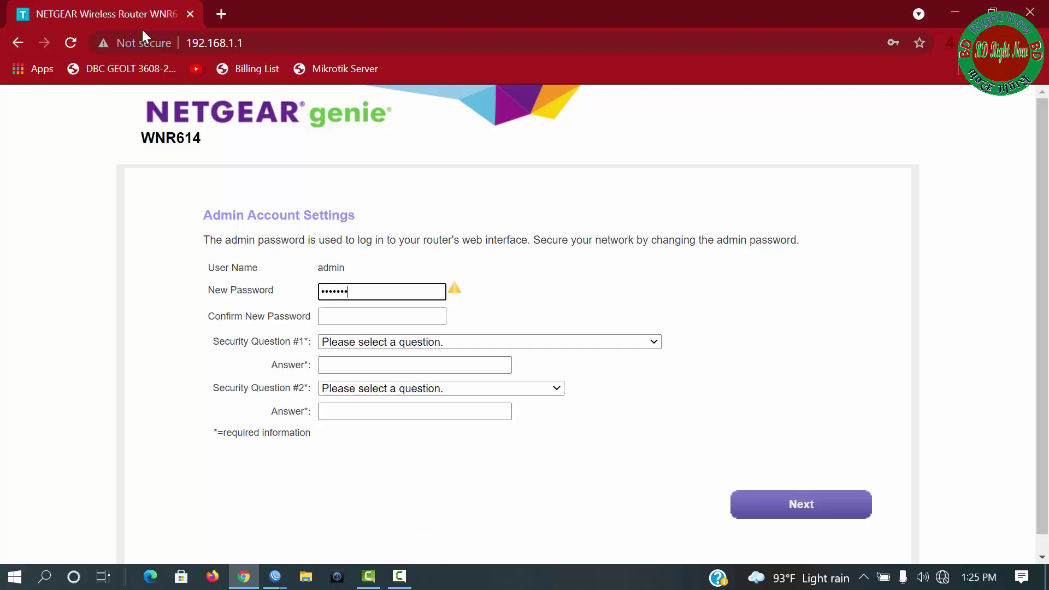
type("••")
key("Tab")
key("Down")
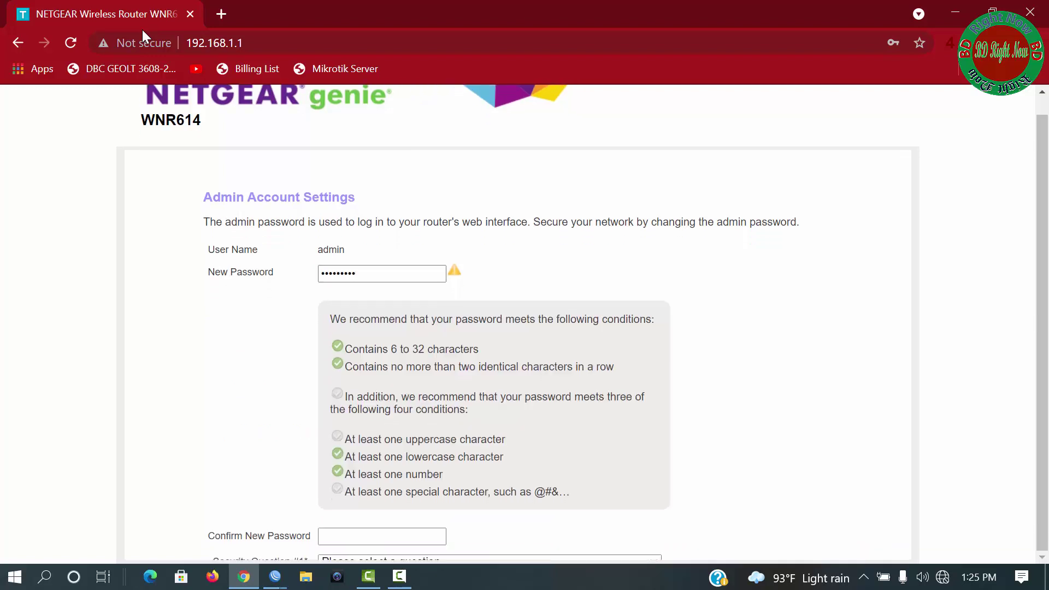
Step: Repeat the new admin password in Confirm New Password until it shows a green check
key("shift+Tab")
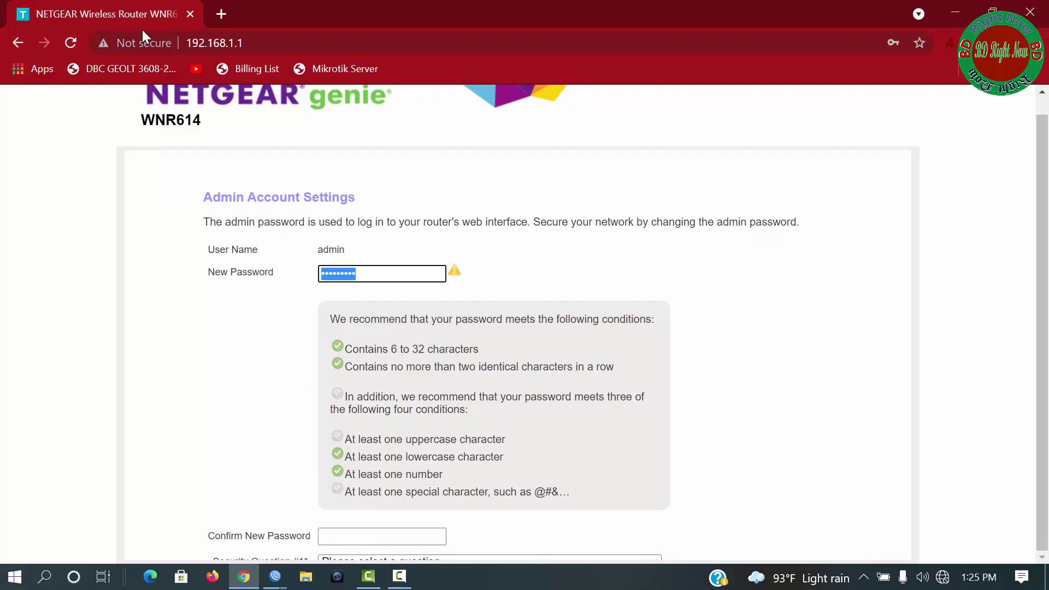
type("•••")
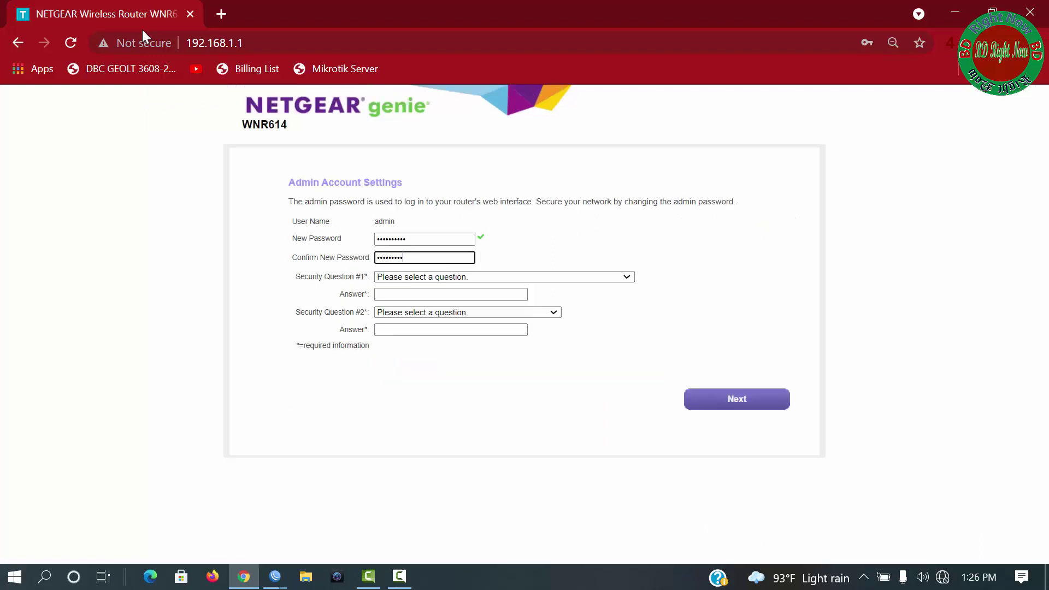
key("ctrl+a")
type("••••••••••")
key("Tab")
key("Tab")
key("Tab")
key("Tab")
key("Tab")
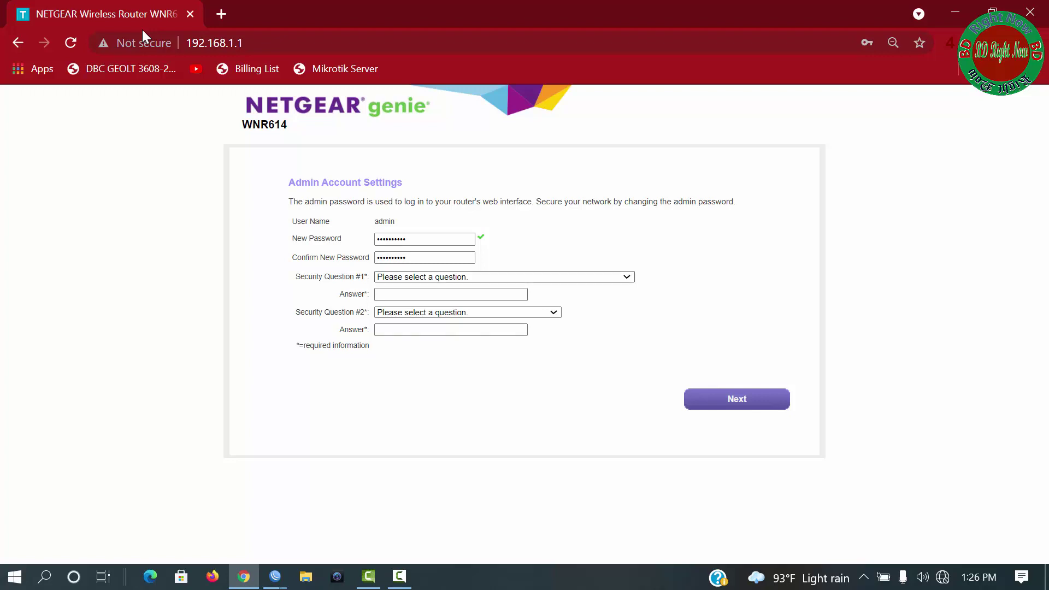
key("space")
key("Escape")
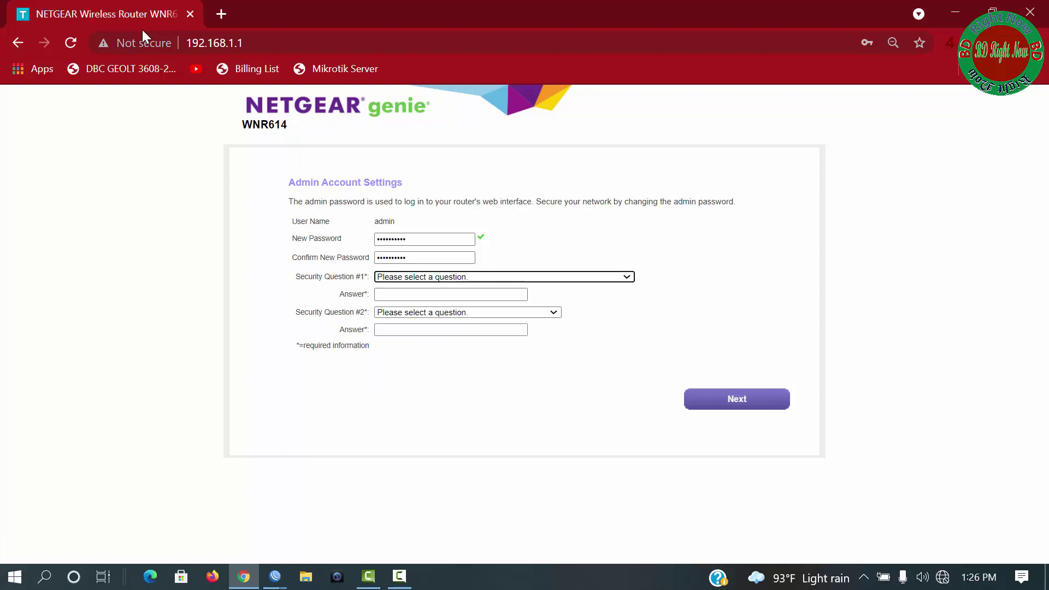
Step: Select 'In what city were you born?' as security question #1 and enter the answer
key("Return")
key("Return")
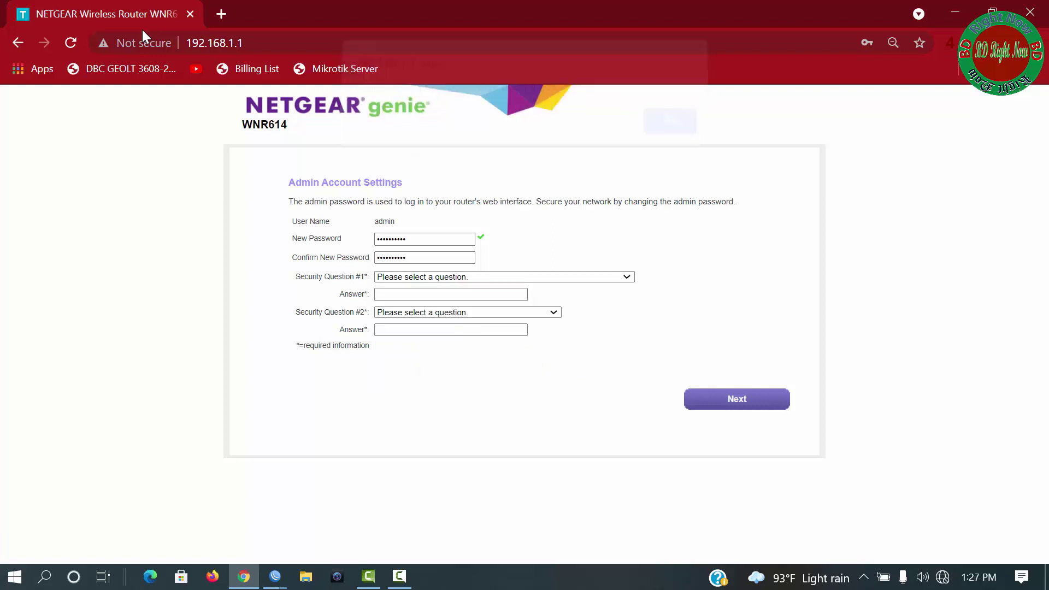
key("alt+Down")
key("Down")
key("Down")
key("Down")
key("Down")
key("Down")
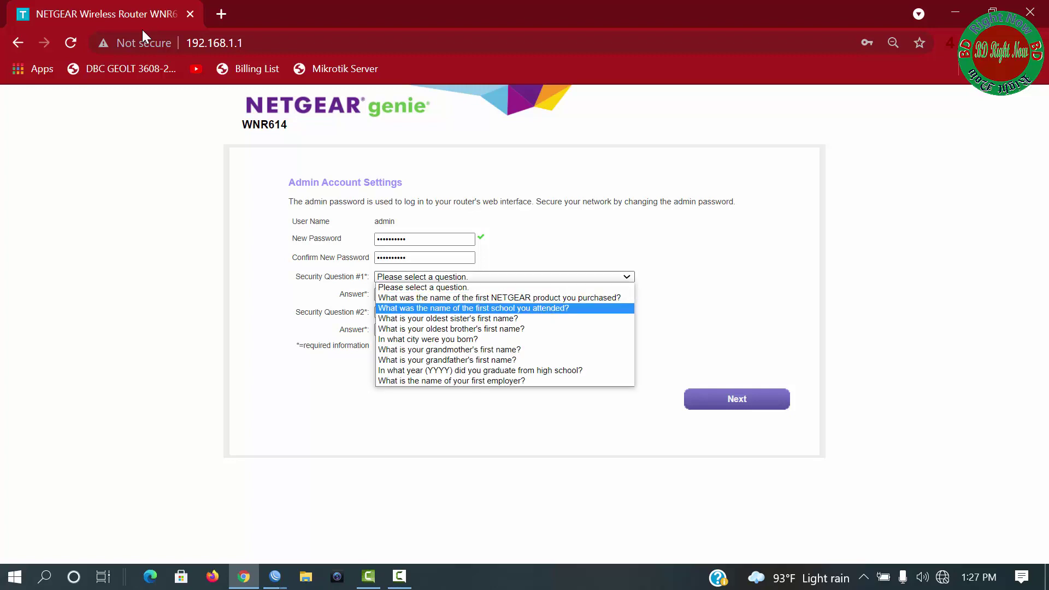
key("Return")
key("Tab")
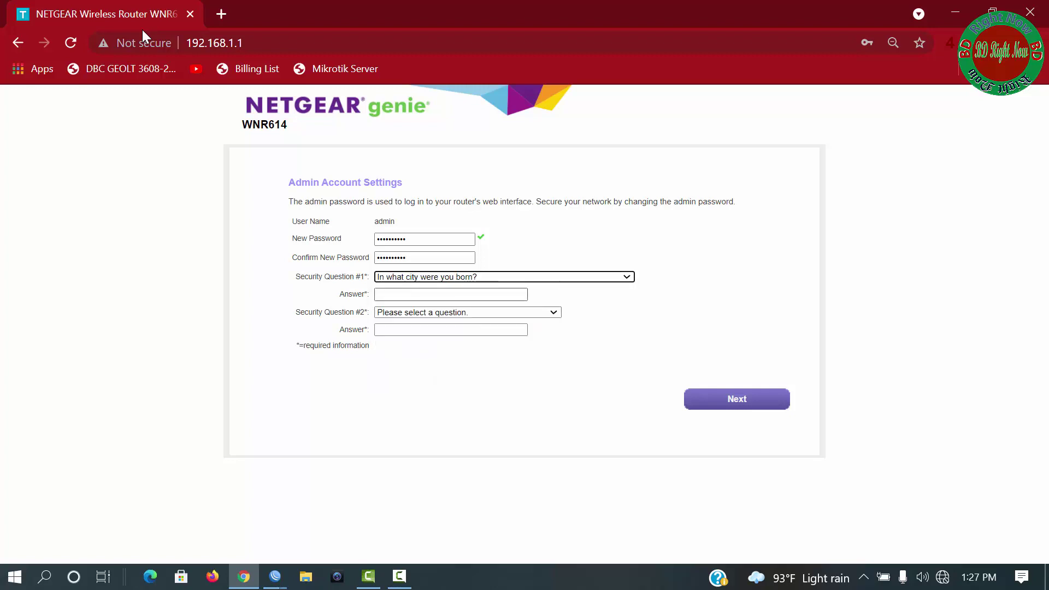
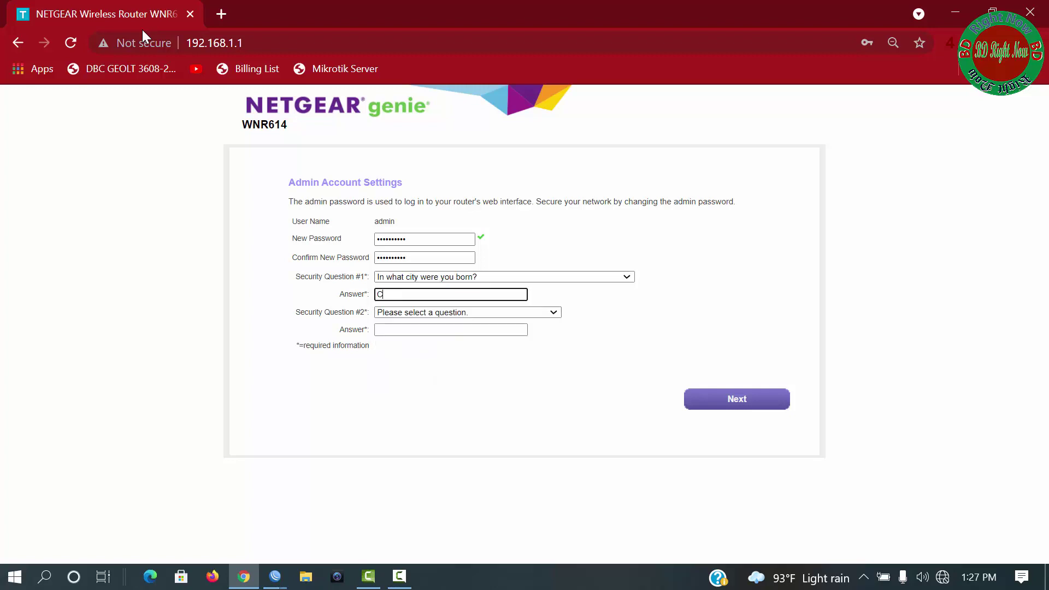
key("ctrl+a")
key("ctrl+c")
Step: Select 'In what city was your father born?', give it the same answer, and submit
key("Tab")
key("alt+Down")
key("Down")
key("Down")
key("Down")
key("Down")
key("Down")
key("Down")
key("Down")
key("Down")
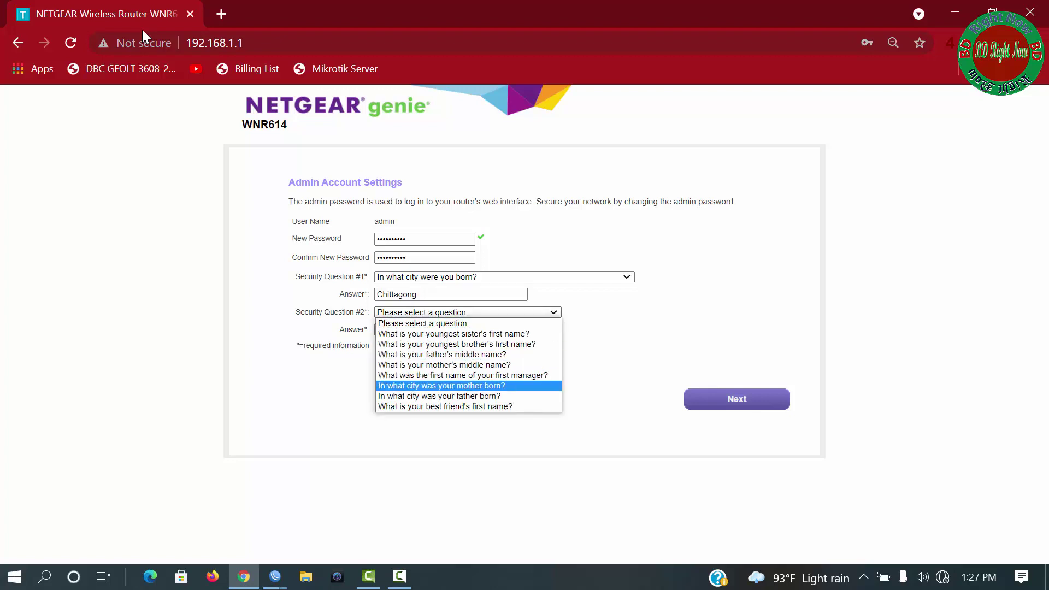
key("Up")
key("Up")
key("Down")
key("Return")
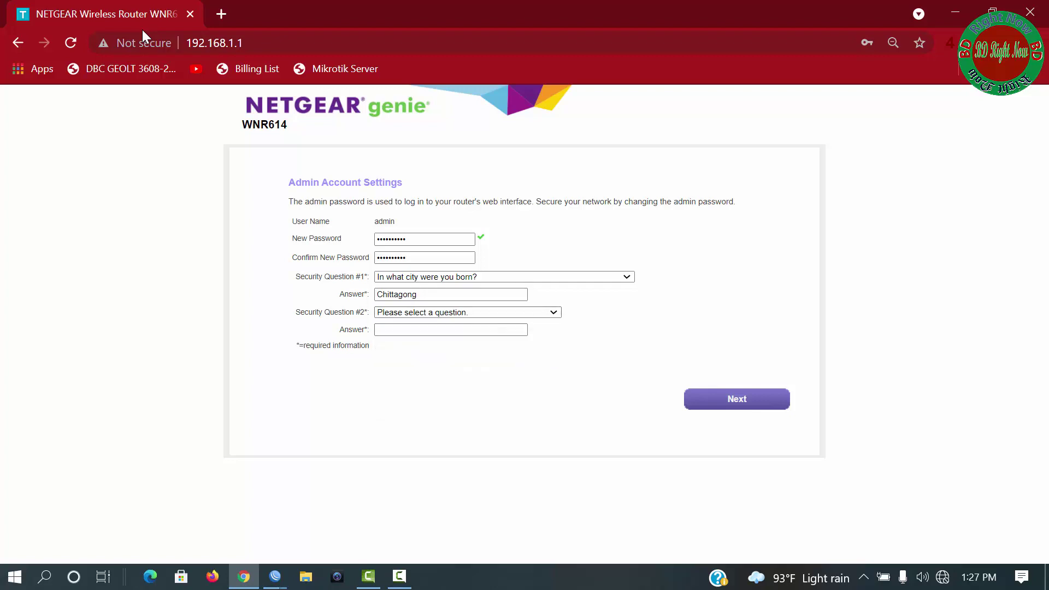
key("Tab")
key("ctrl+v")
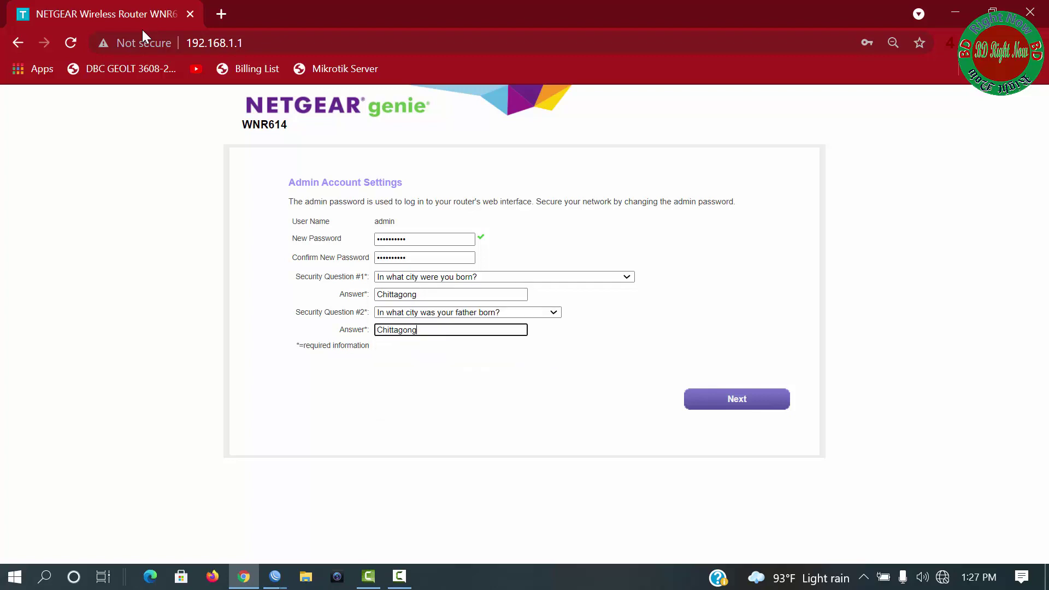
key("Return")
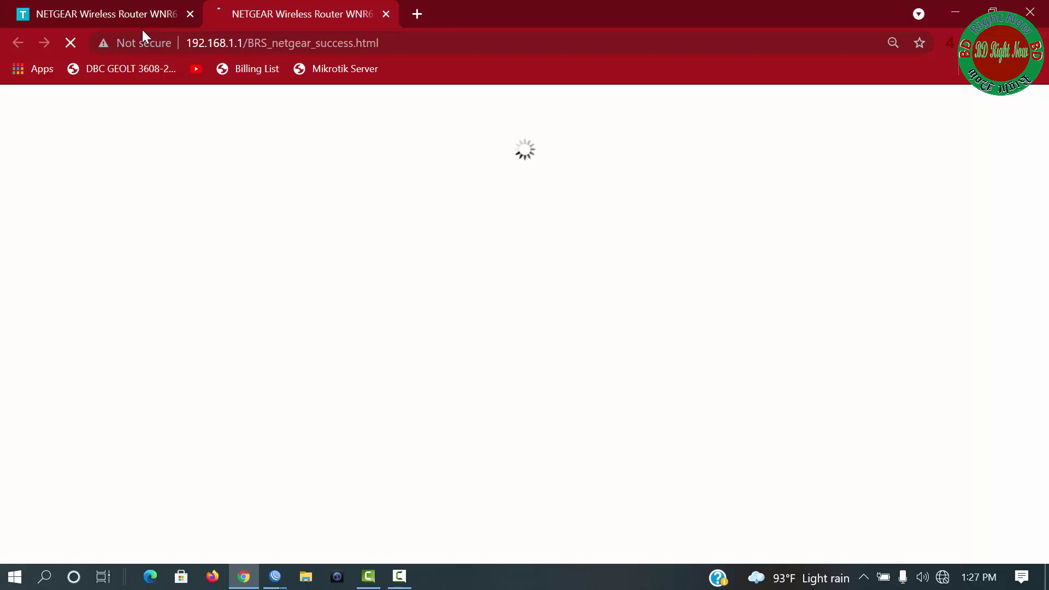
Step: Check the PC's network status, return to the router's Congratulations page, and cancel its print dialog
left_click(943, 578)
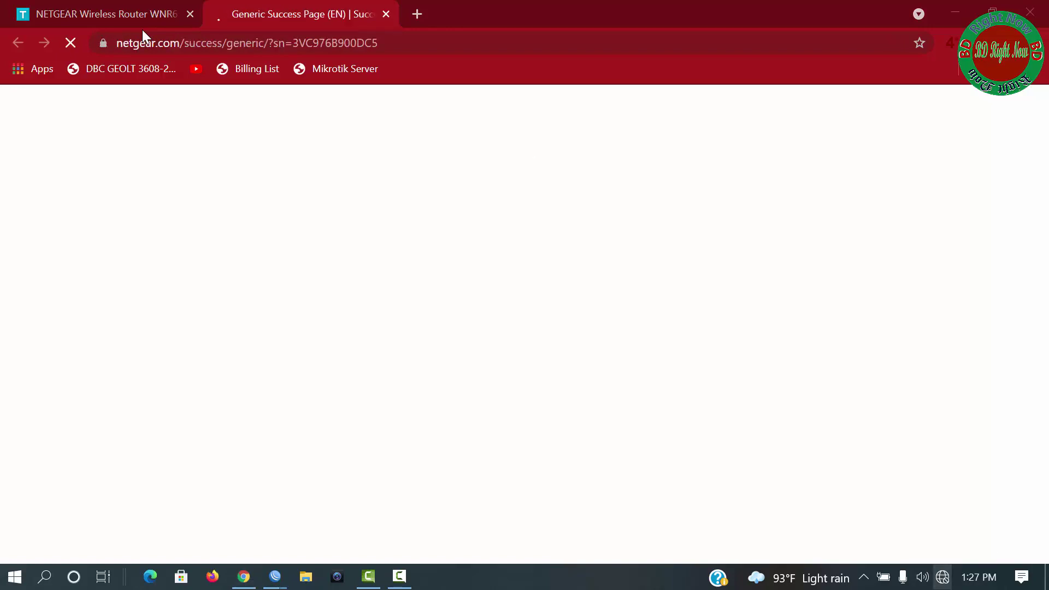
left_click(943, 578)
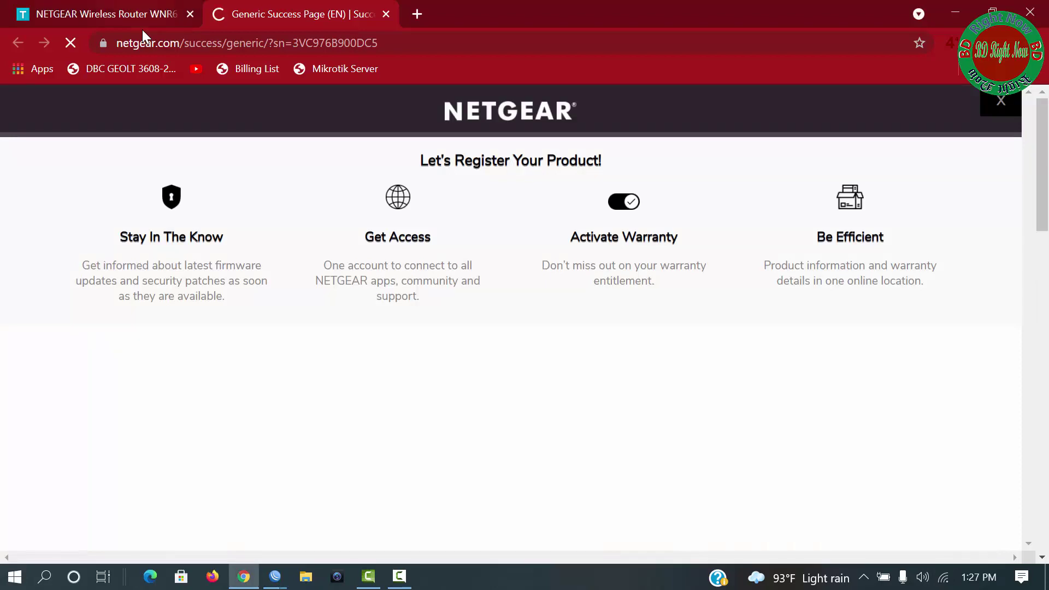
left_click(142, 30)
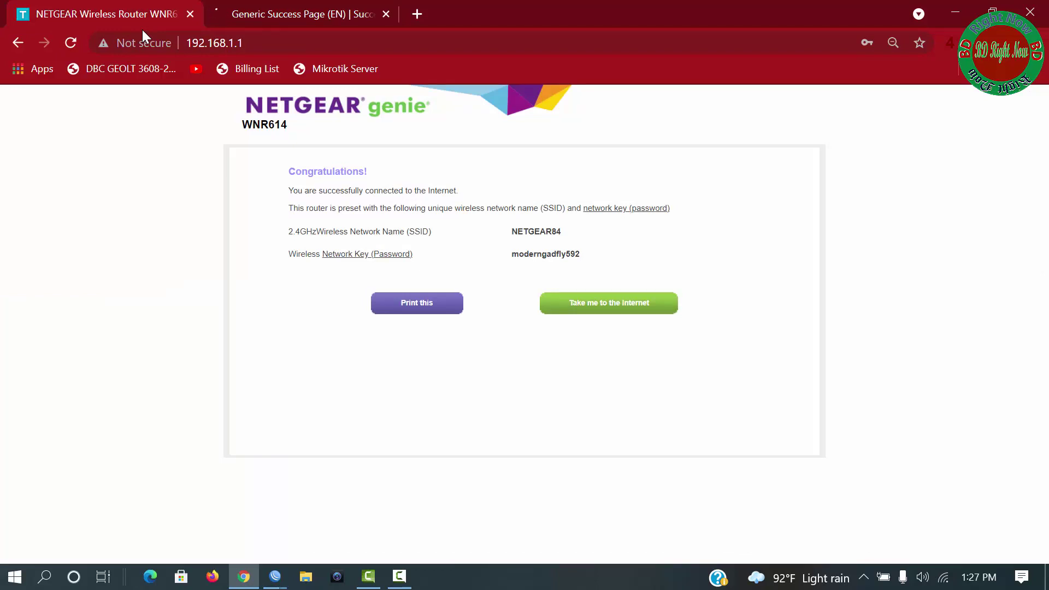
key("ctrl+p")
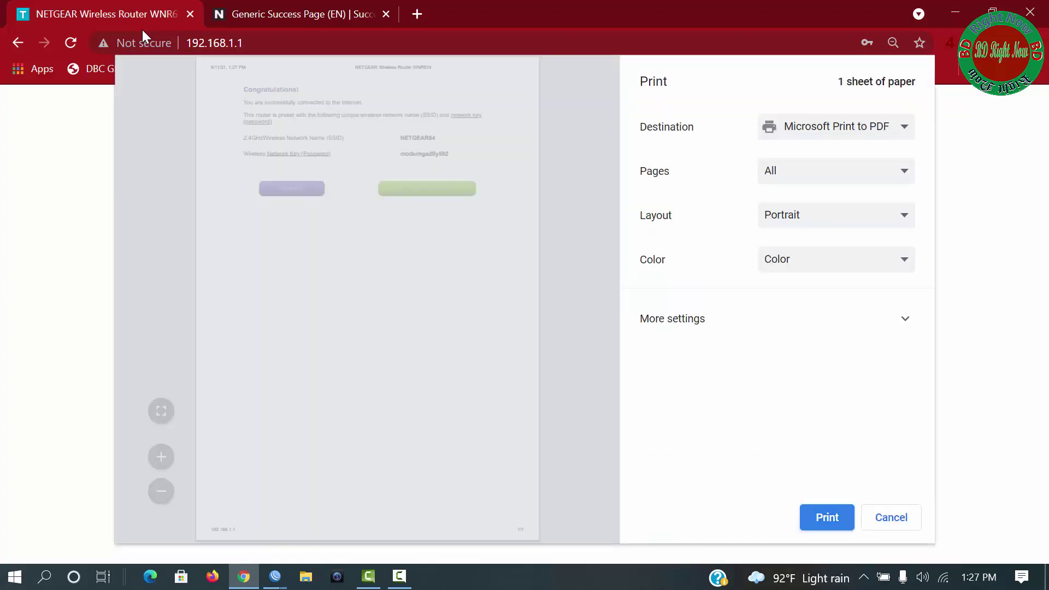
key("Escape")
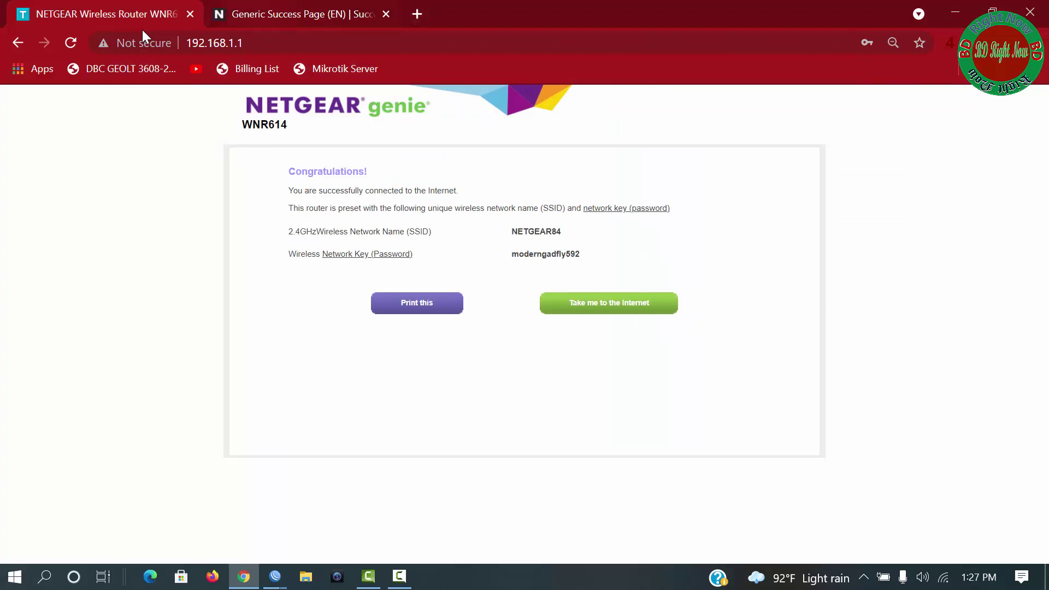
key("ctrl+l")
Step: Sign in to 192.168.1.1 as admin with the new password and review the NETGEAR84 wireless settings
key("Return")
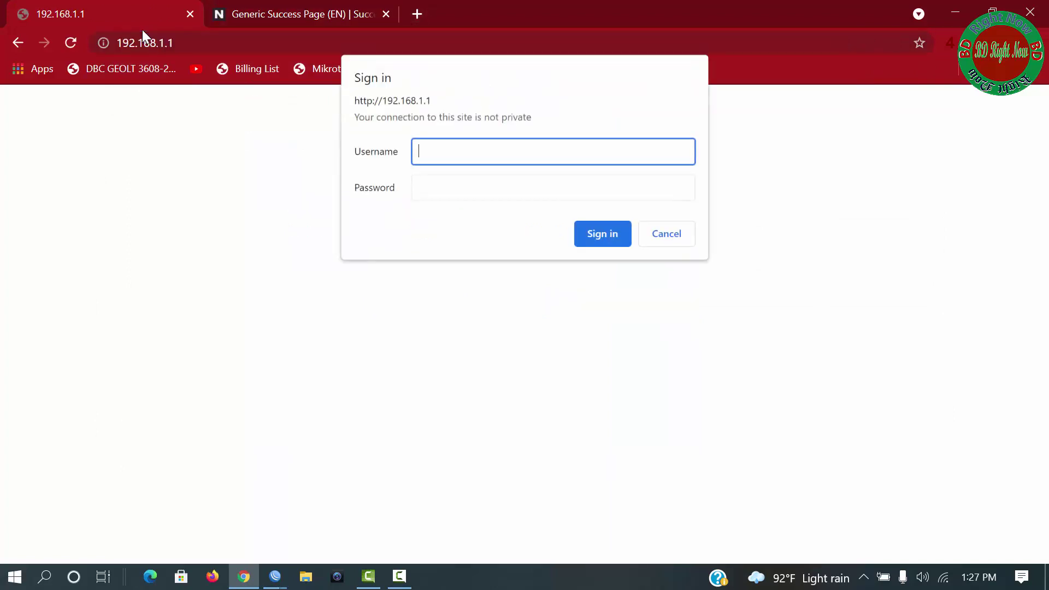
type("admin")
key("Tab")
type("••••••")
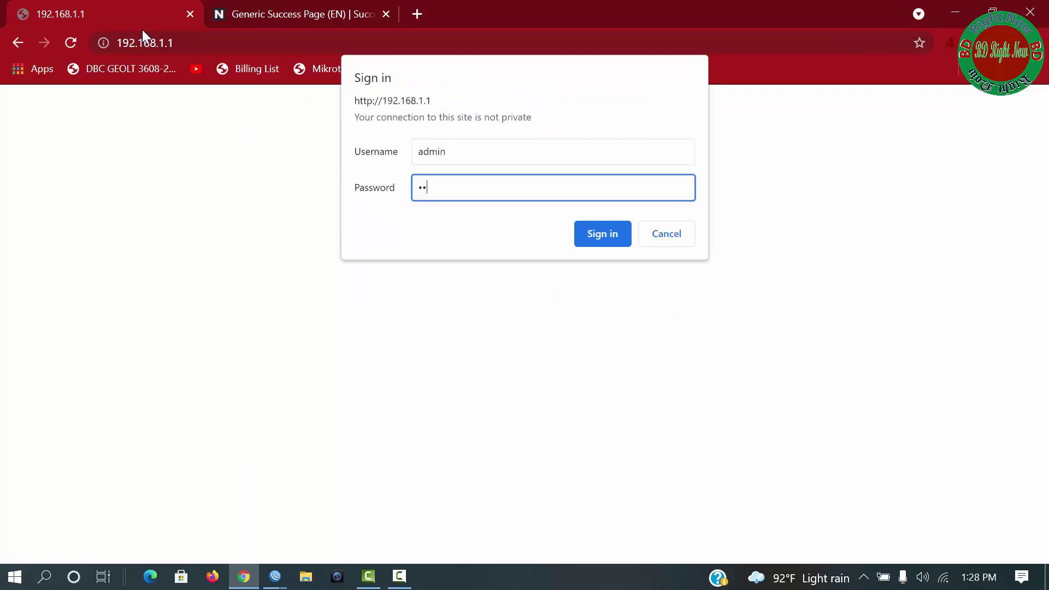
type("••••")
key("Return")
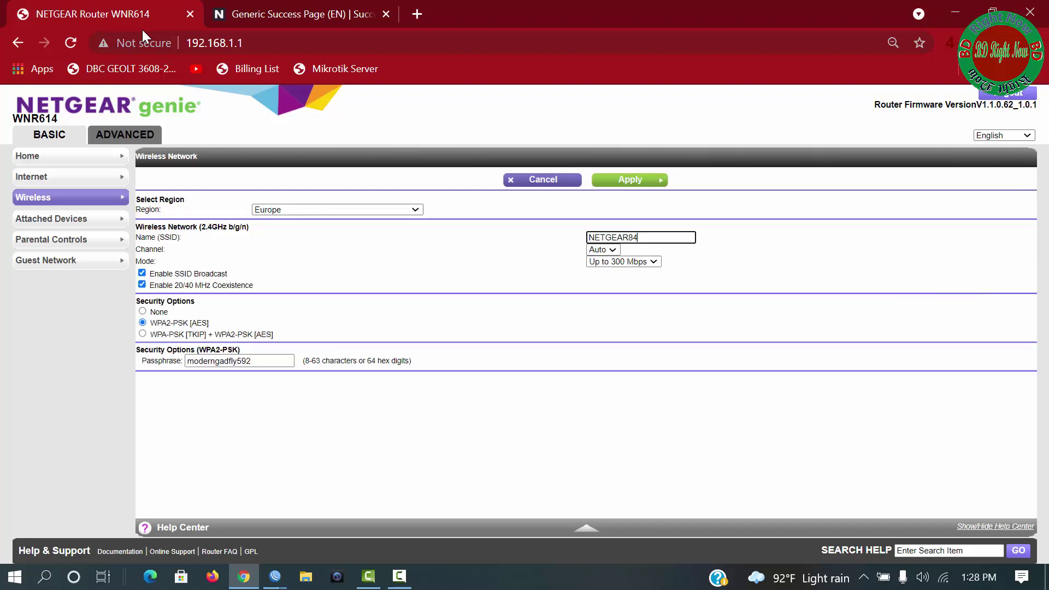
key("shift+Left")
key("shift+Left")
key("shift+Left")
key("shift+Left")
key("shift+Left")
key("shift+Left")
key("shift+Left")
key("shift+Left")
key("shift+Left")
key("Tab")
key("Tab")
key("Tab")
key("Tab")
key("Tab")
key("Tab")
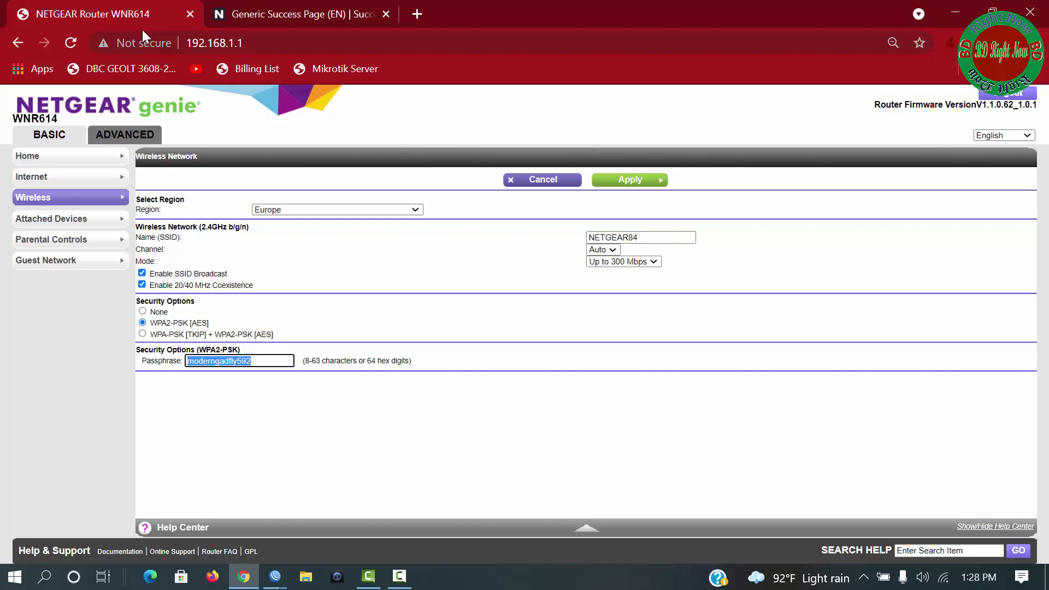
Step: Load youtube.com in a new tab to confirm the internet connection works
key("ctrl+t")
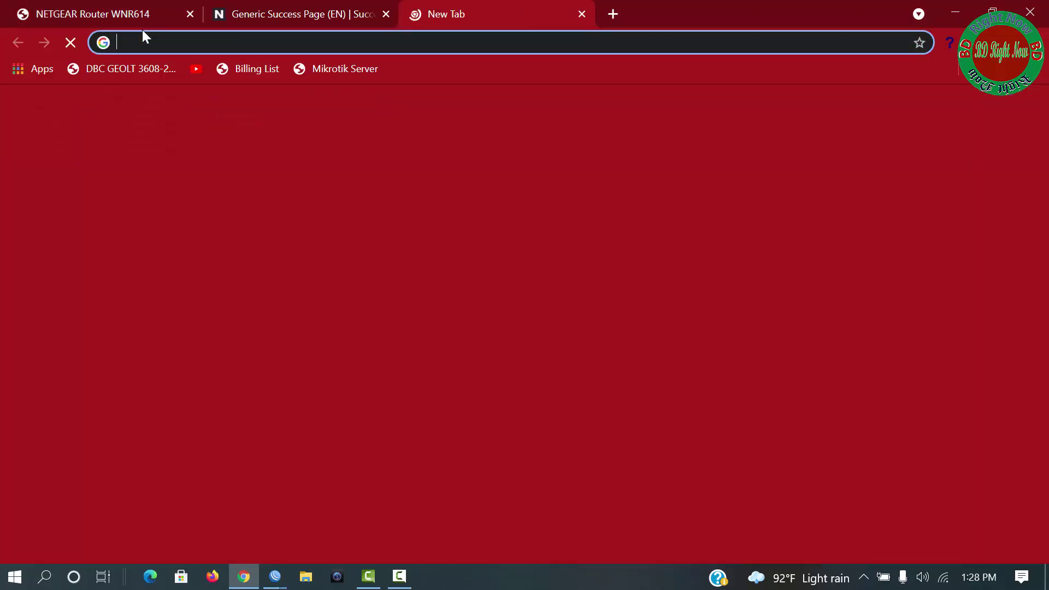
type("you")
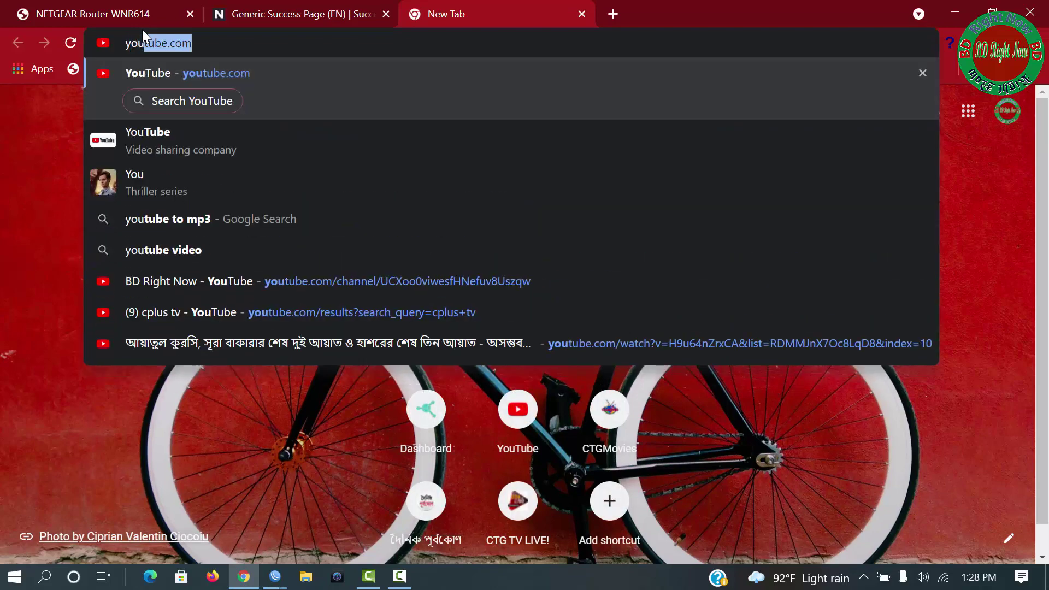
key("Return")
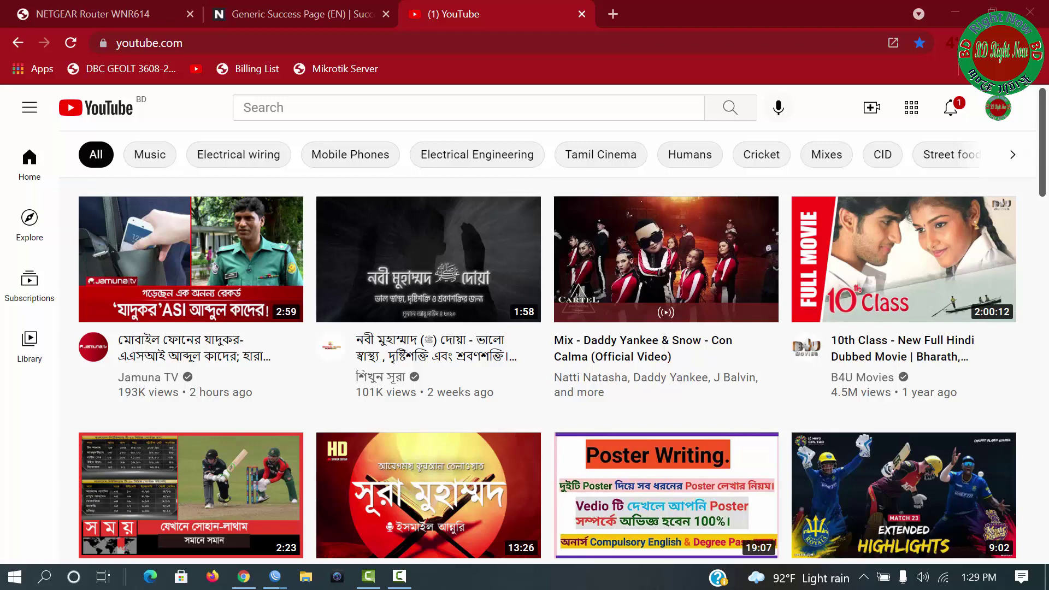
left_click(400, 577)
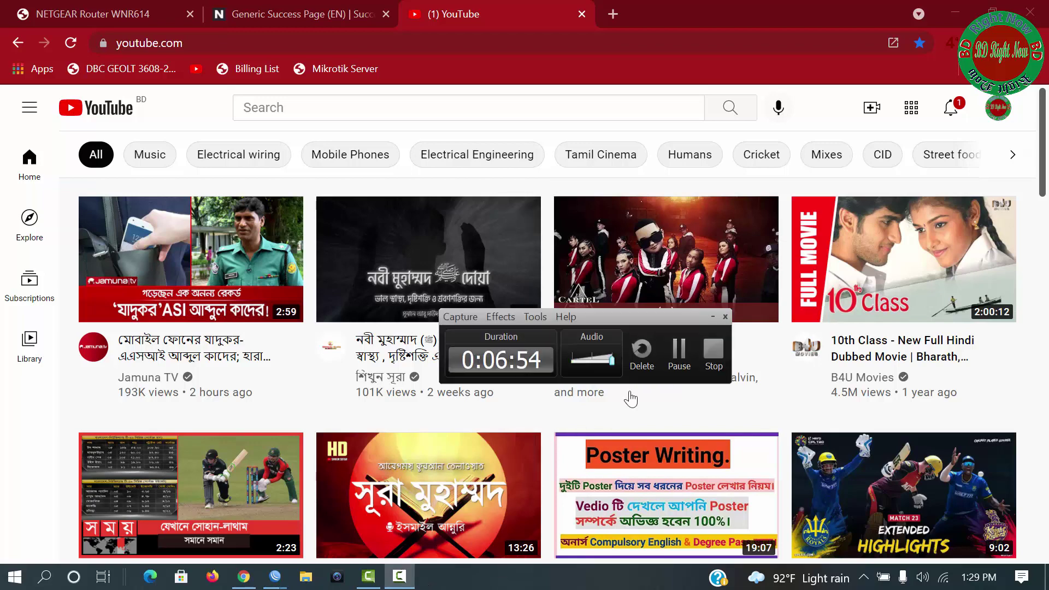